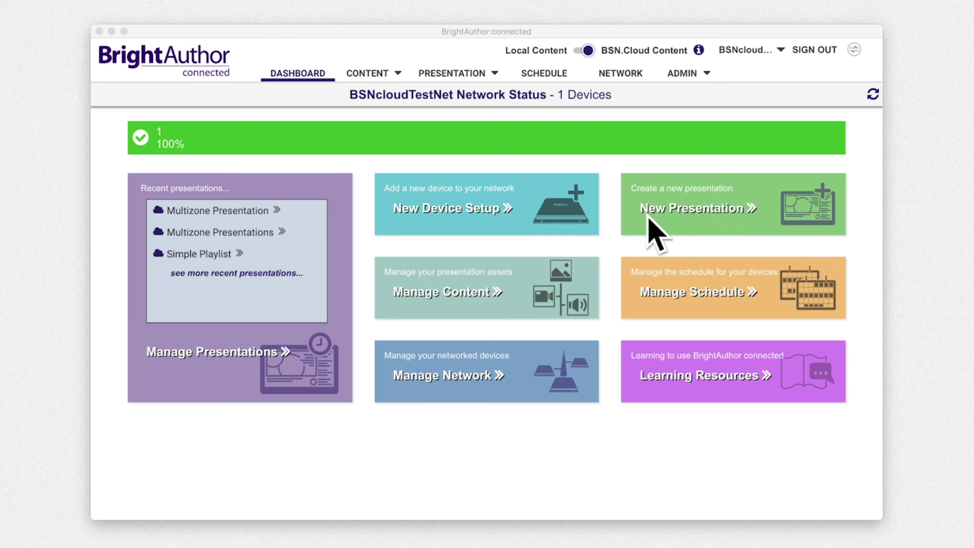
- Start a new Two Zone Vertical multi-zone presentation named Multizone Presentation
left_click(501, 84)
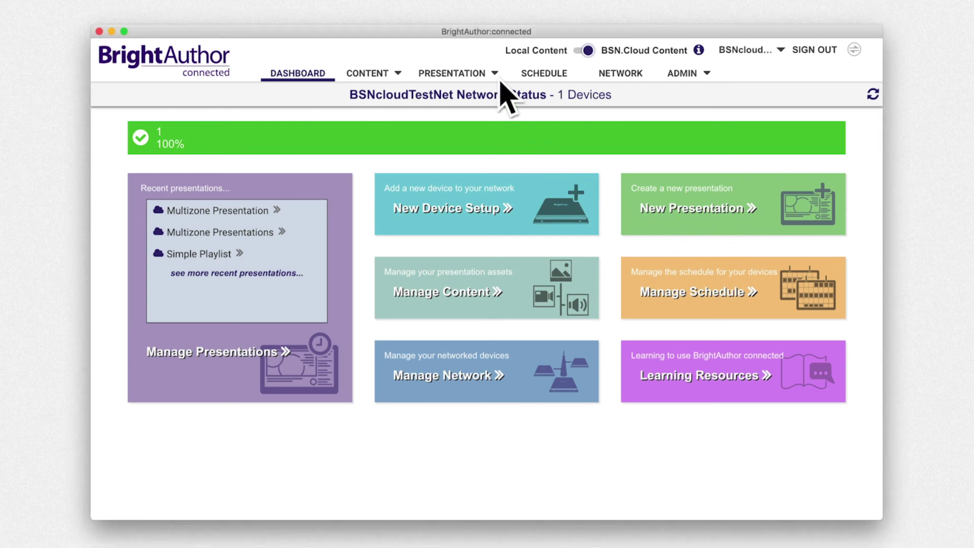
left_click(500, 81)
left_click(503, 98)
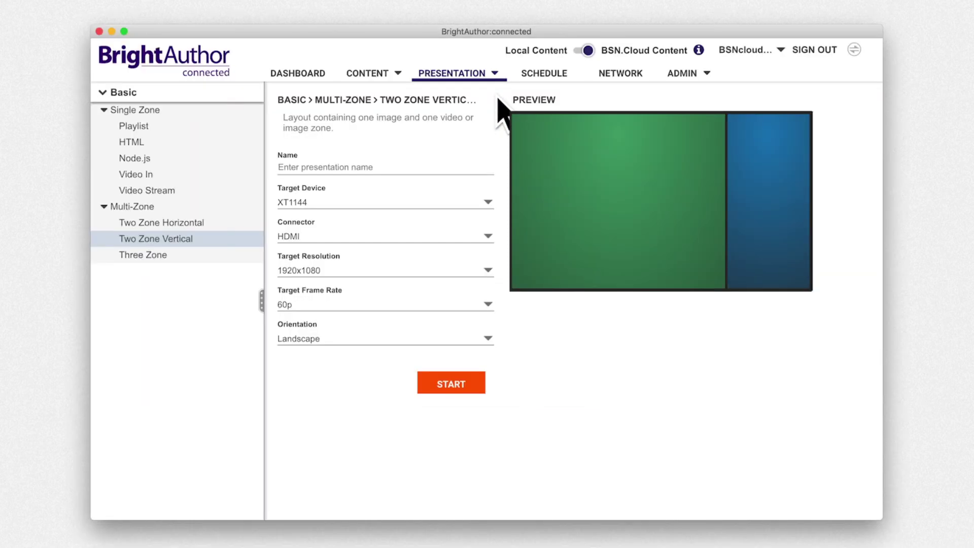
left_click(213, 227)
left_click(202, 240)
left_click(291, 172)
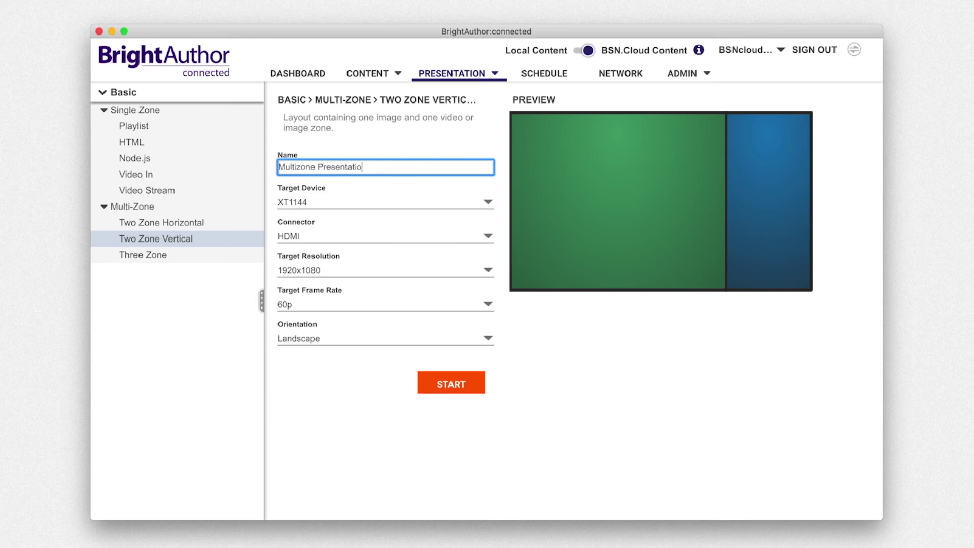
- Keep XT1144, 60p and Landscape as the settings and create the presentation
left_click(341, 206)
left_click(341, 203)
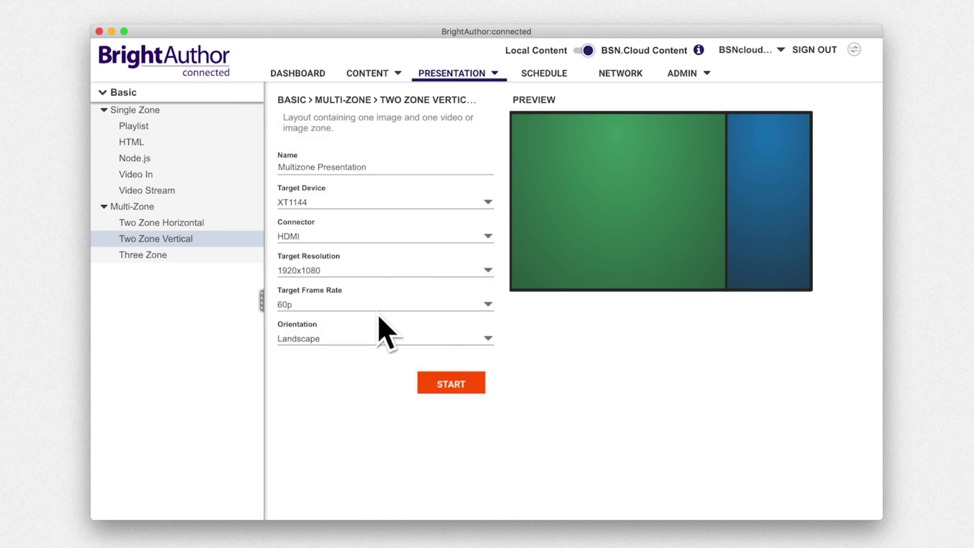
left_click(380, 310)
left_click(383, 307)
left_click(409, 345)
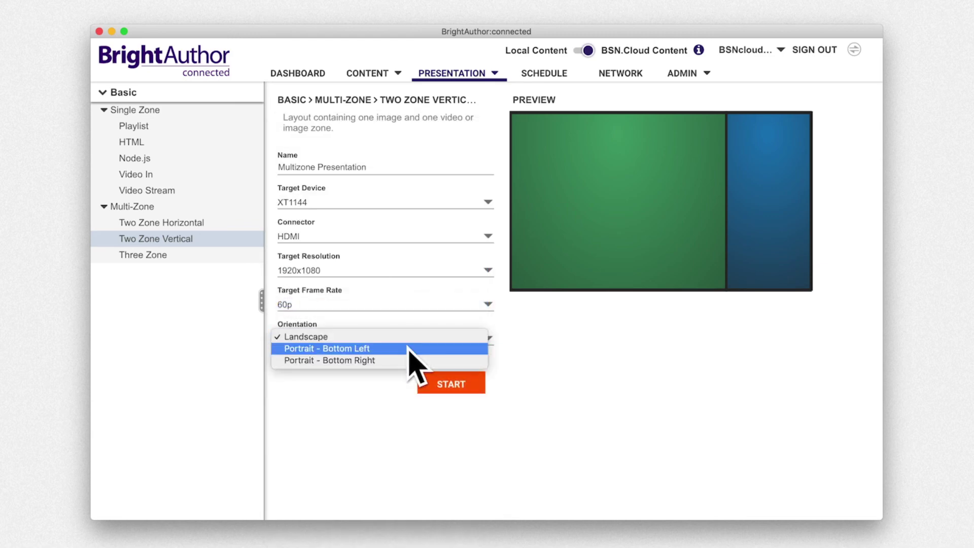
left_click(406, 341)
left_click(475, 389)
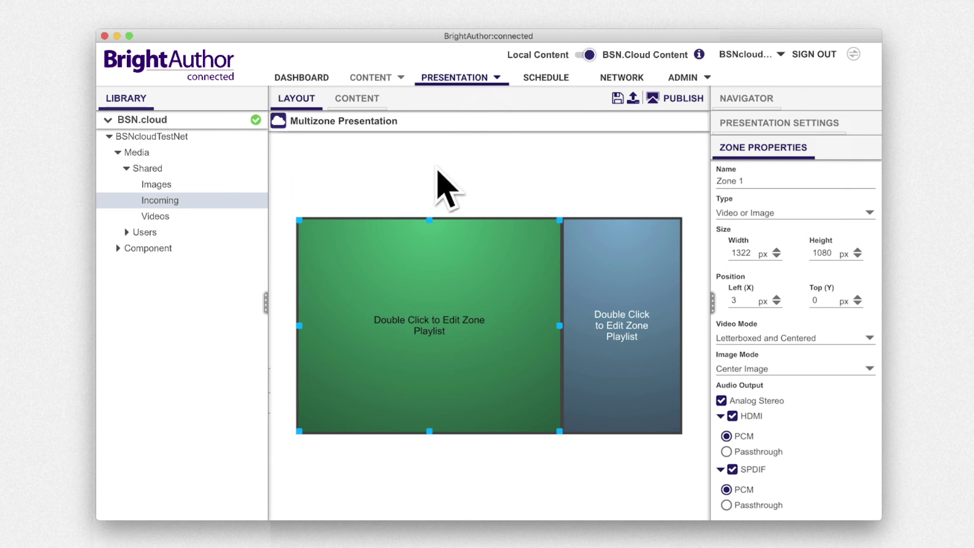
- Show the zone navigator overview with the layout thumbnail
left_click(759, 100)
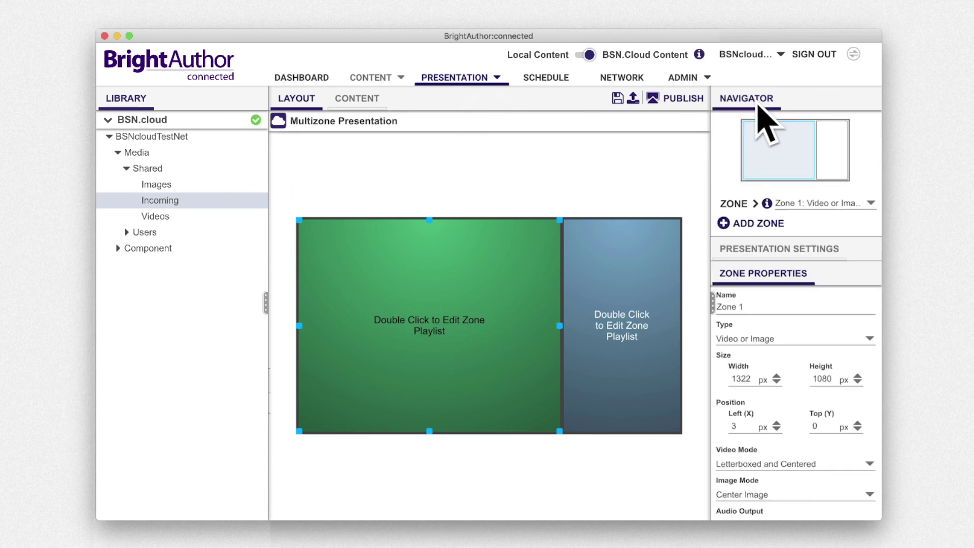
- Inspect the presentation settings and the playlists of Zone 1 and Zone 2
left_click(833, 172)
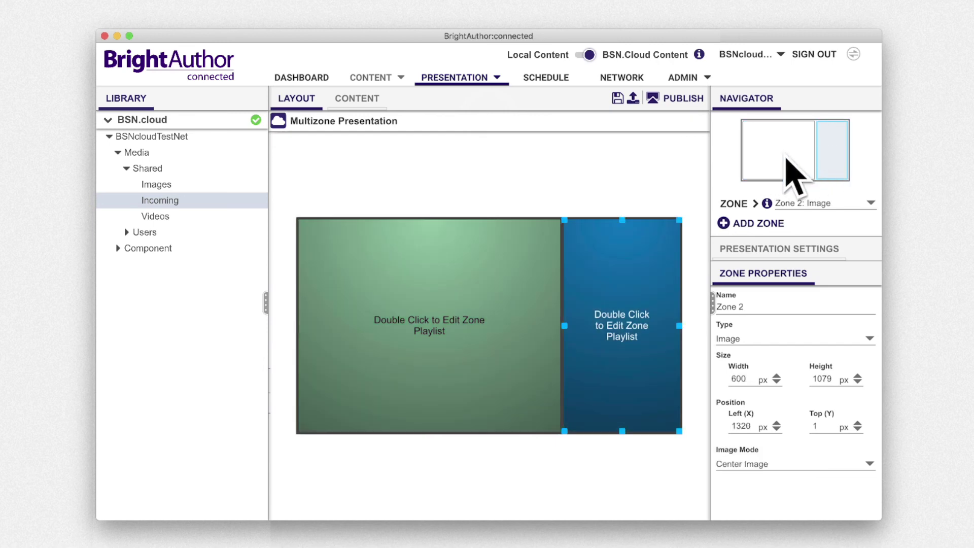
left_click(810, 176)
left_click(767, 249)
scroll(751, 249, "down", 5)
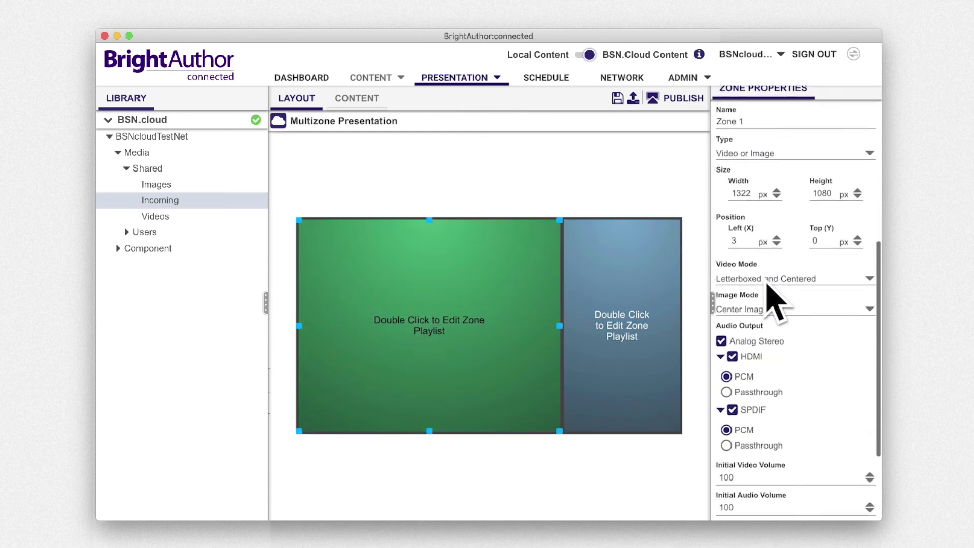
scroll(766, 278, "up", 2)
scroll(767, 284, "down", 1)
scroll(768, 287, "down", 2)
scroll(770, 299, "up", 4)
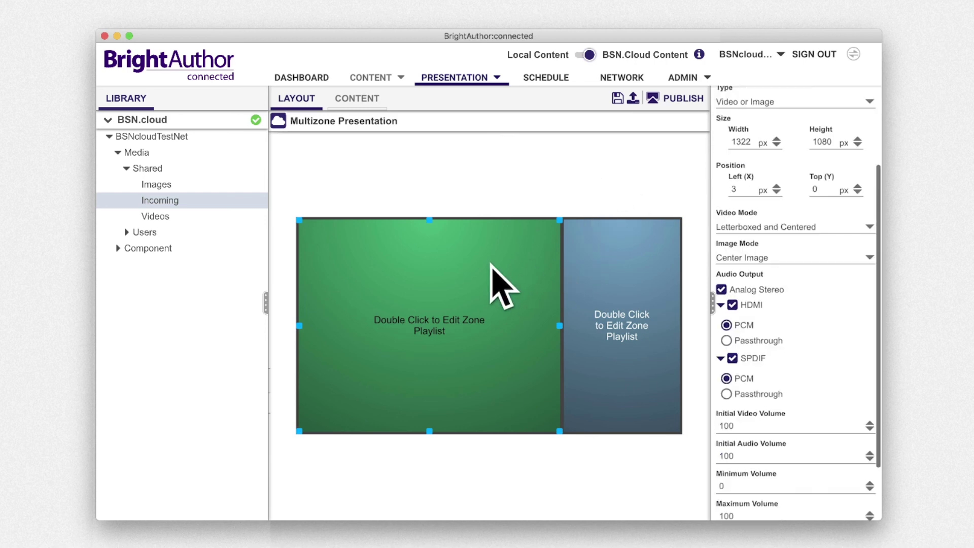
double_click(496, 276)
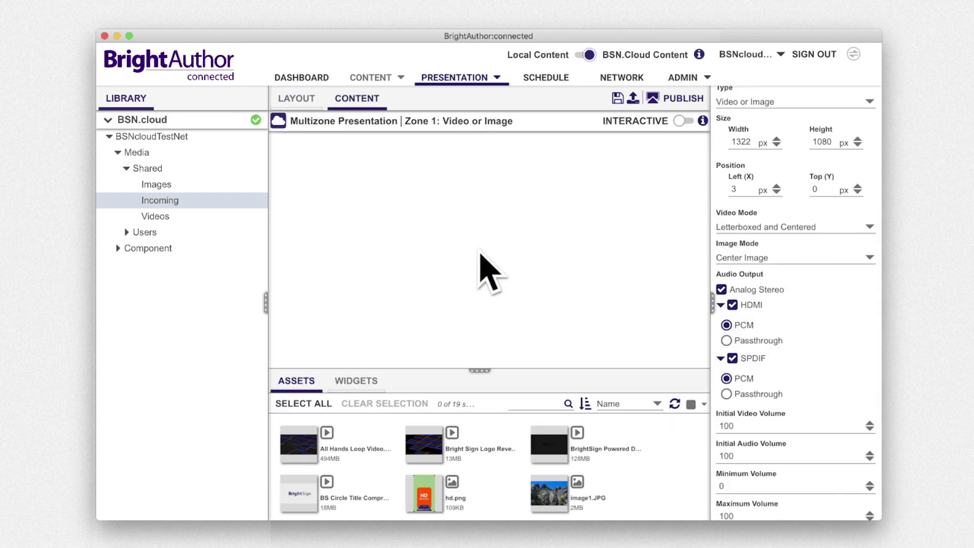
left_click(297, 100)
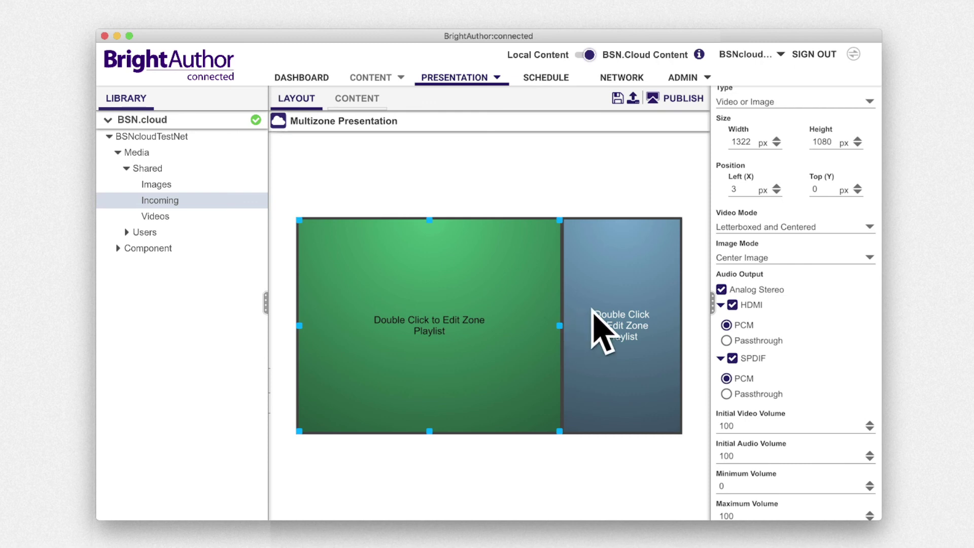
left_click(593, 311)
left_click(361, 101)
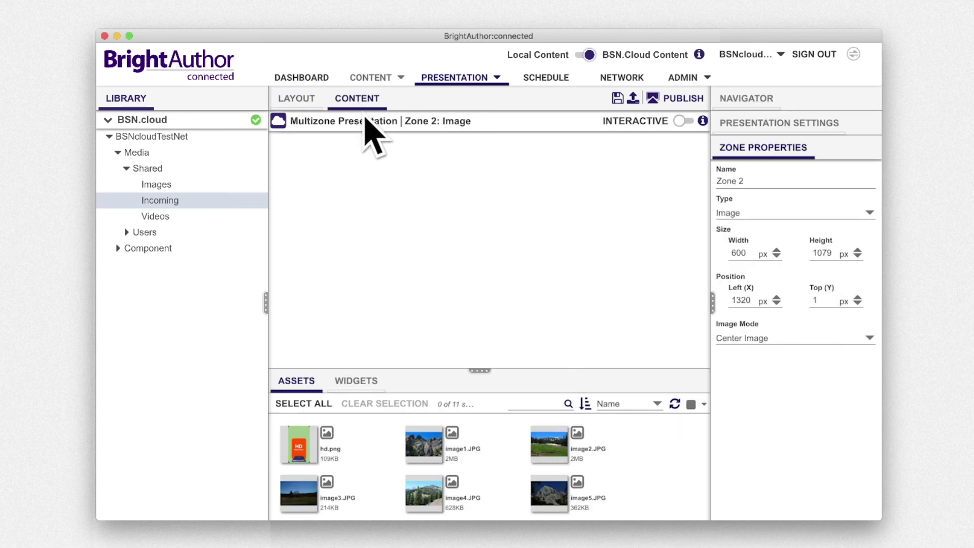
- Expand the zone tree in the navigator and add a video zone under Video 2
left_click(740, 108)
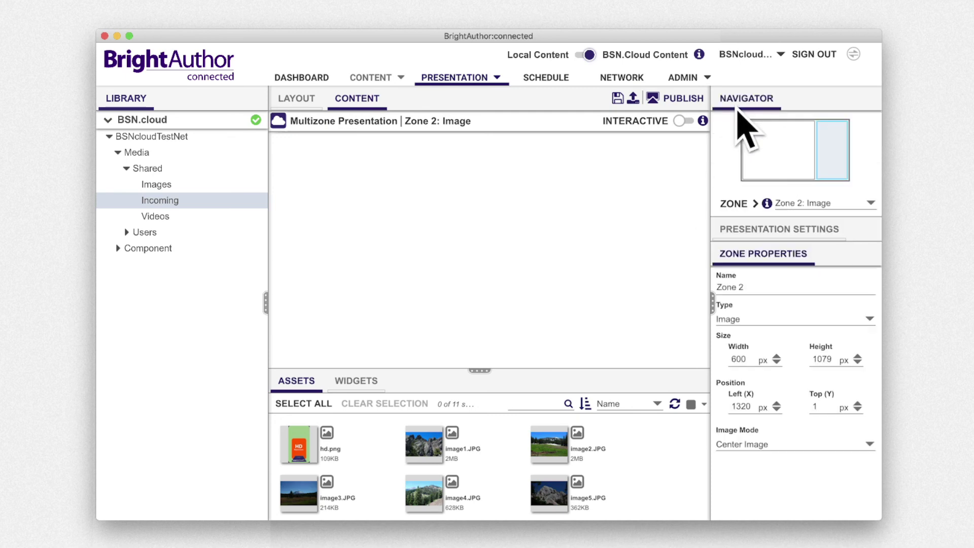
left_click(757, 207)
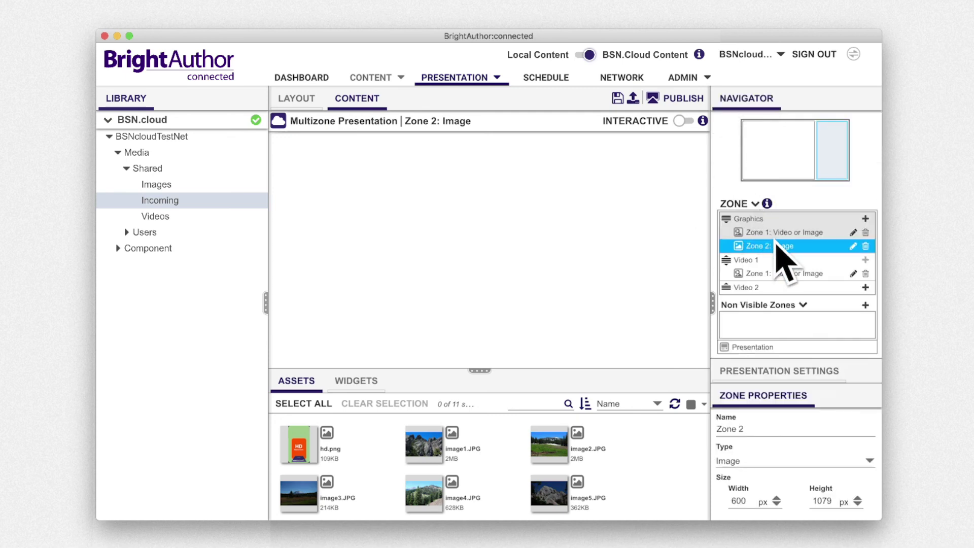
left_click(777, 273)
left_click(776, 245)
left_click(780, 162)
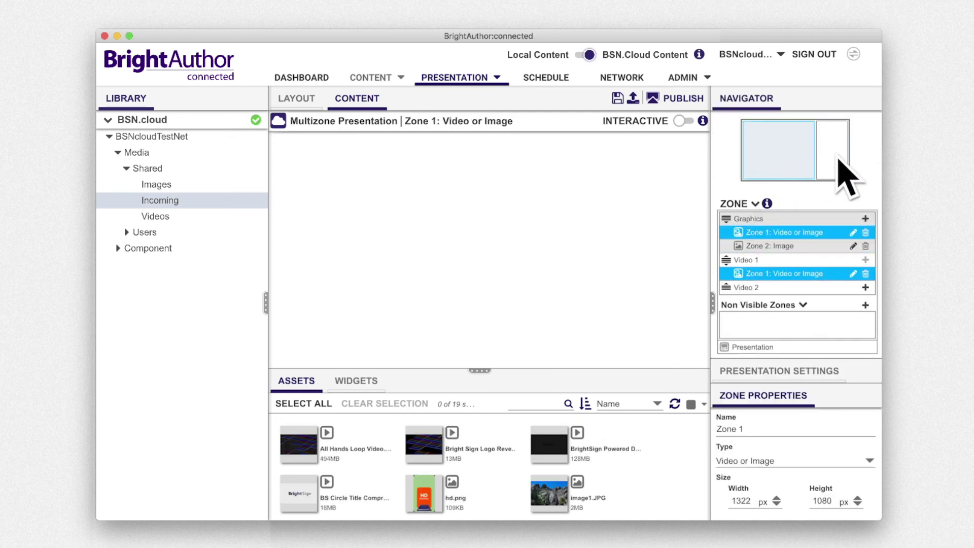
left_click(839, 163)
left_click(795, 161)
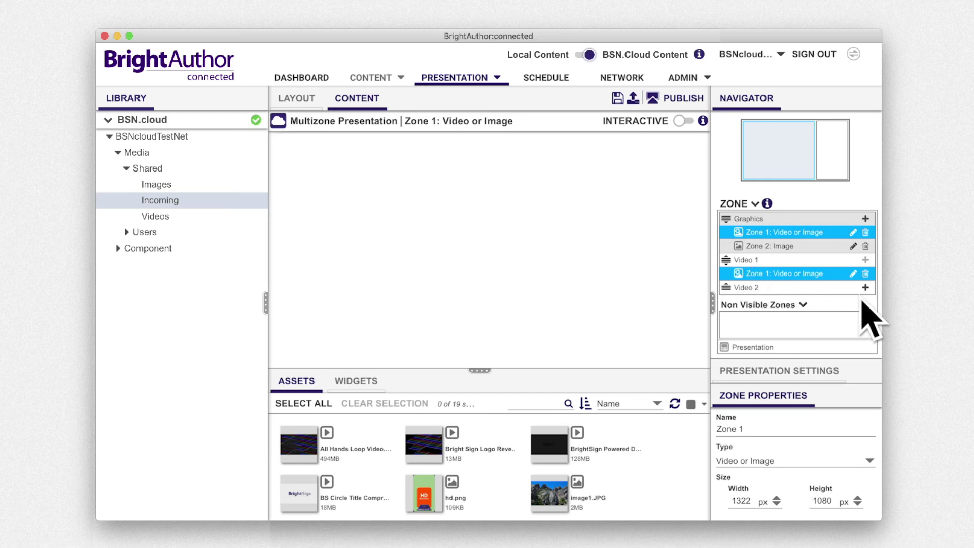
left_click(866, 288)
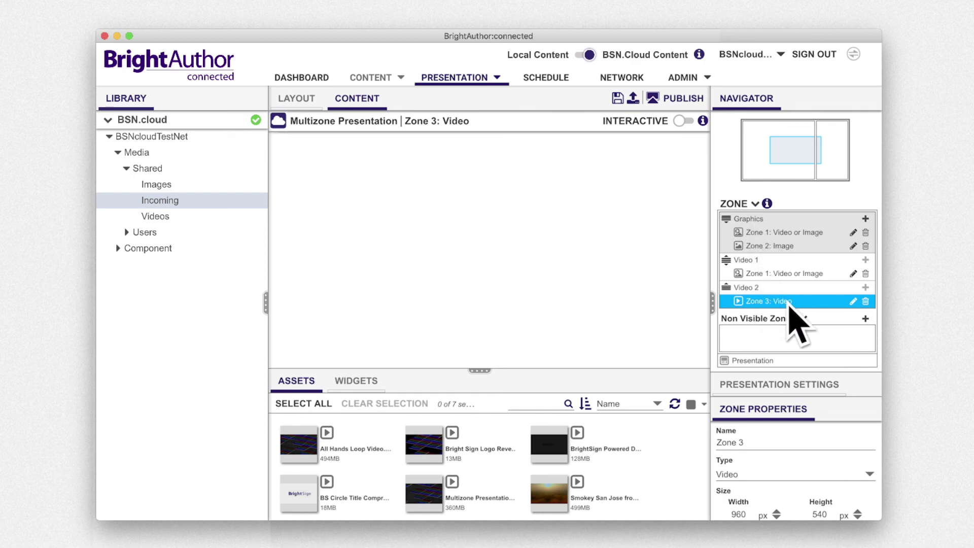
- Delete the extra Zone 3 video zone
left_click(866, 301)
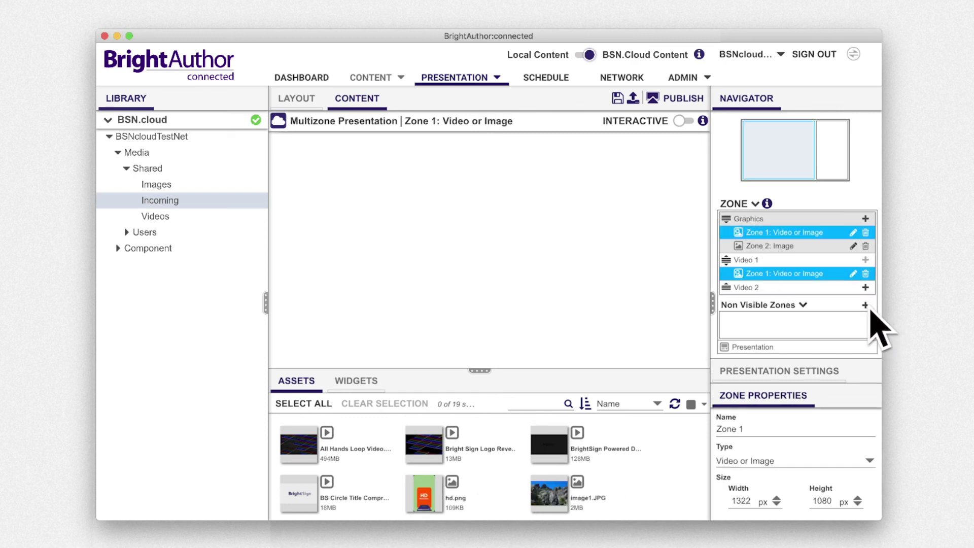
scroll(663, 459, "down", 2)
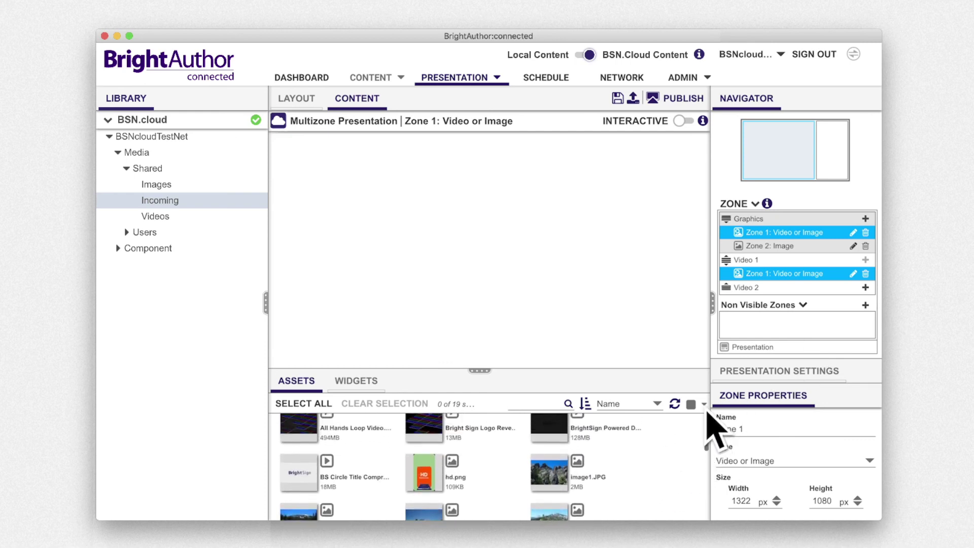
left_click(834, 175)
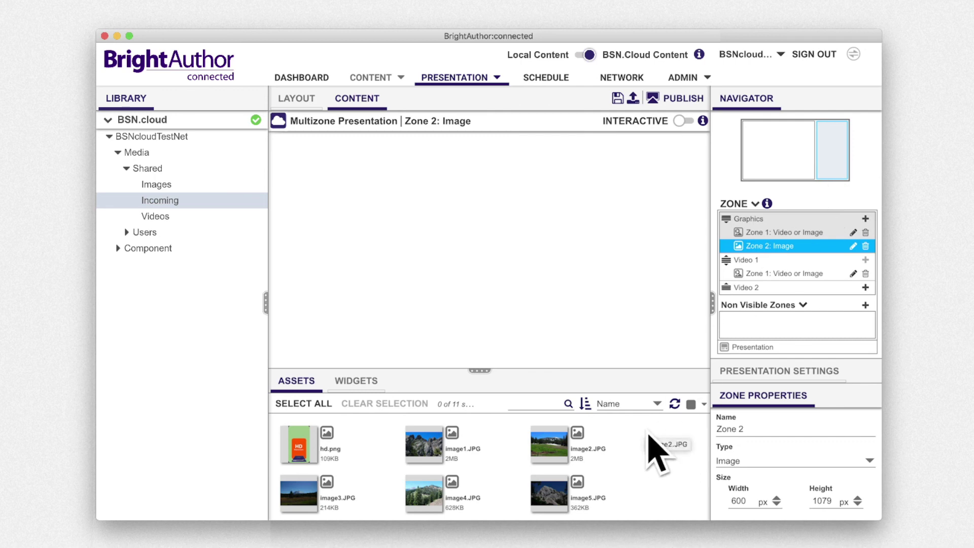
scroll(658, 453, "down", 2)
scroll(658, 453, "up", 2)
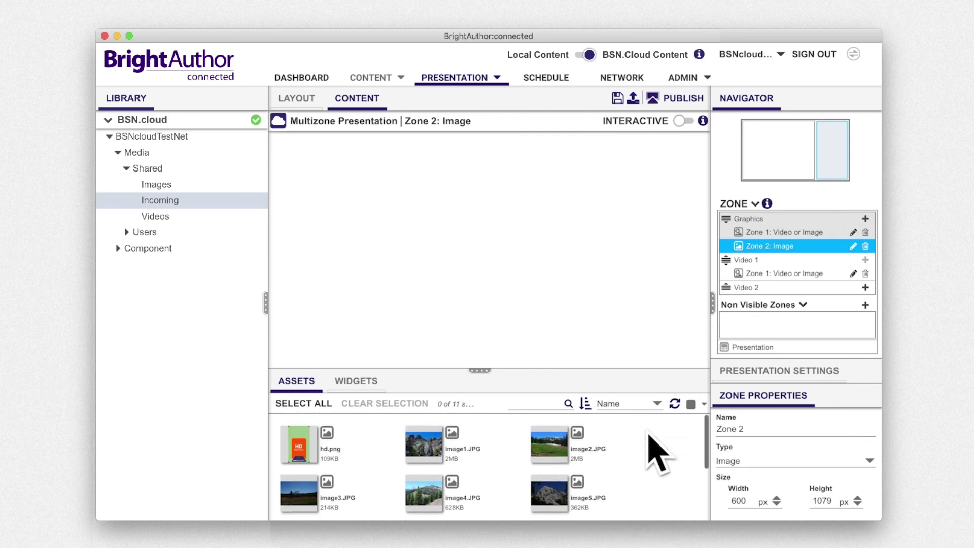
- Add the Bright Sign Logo Reveal, BrightSign Powered Displays and BS Circle Title videos to Zone 1
left_click(797, 216)
left_click_drag(424, 445, 383, 305)
left_click_drag(559, 446, 444, 300)
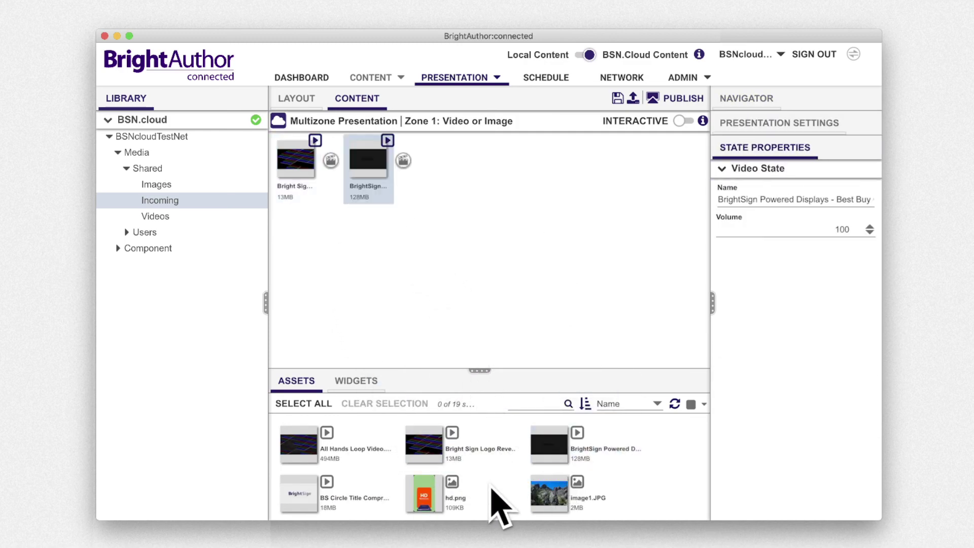
left_click_drag(322, 496, 449, 244)
- Add hd.png, ls.png, xd.png and xt.png to Zone 2's image playlist
left_click(300, 104)
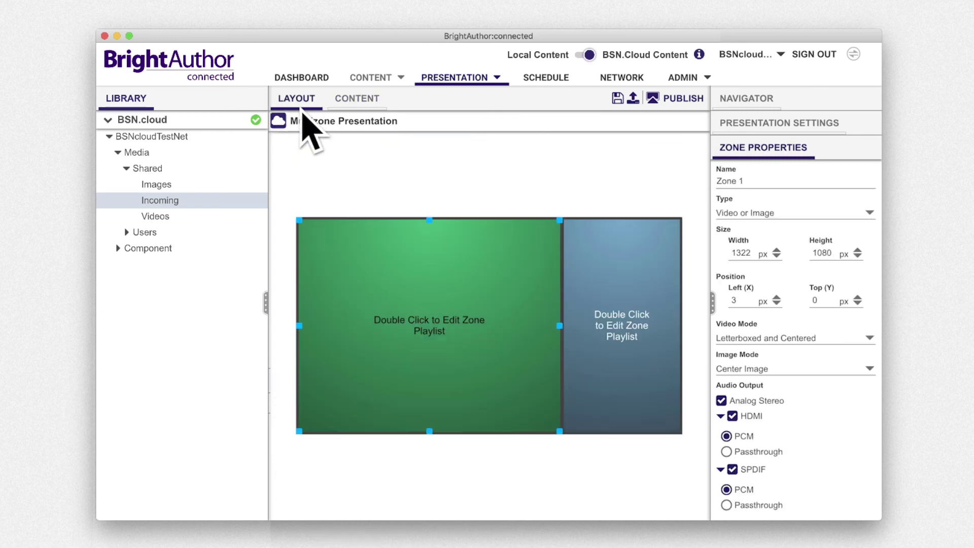
left_click(591, 310)
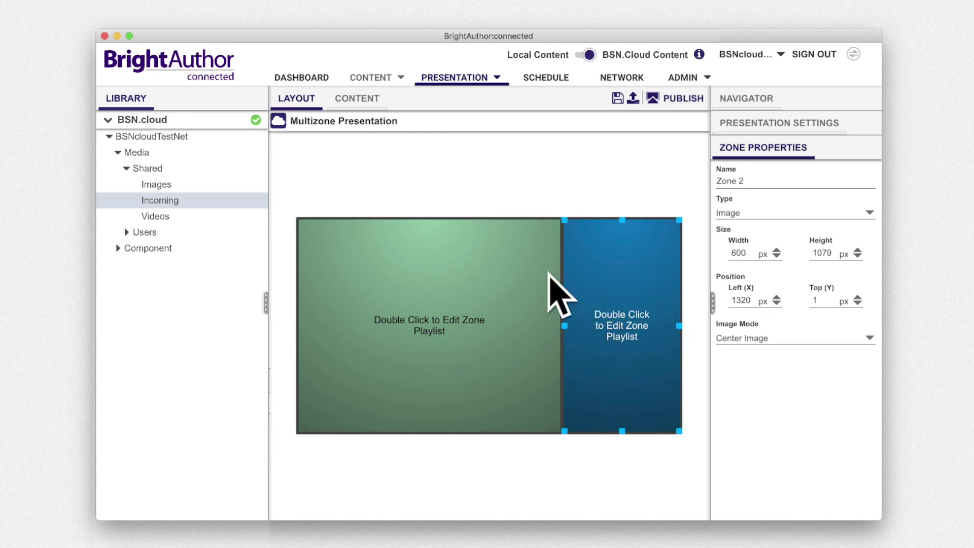
left_click(355, 101)
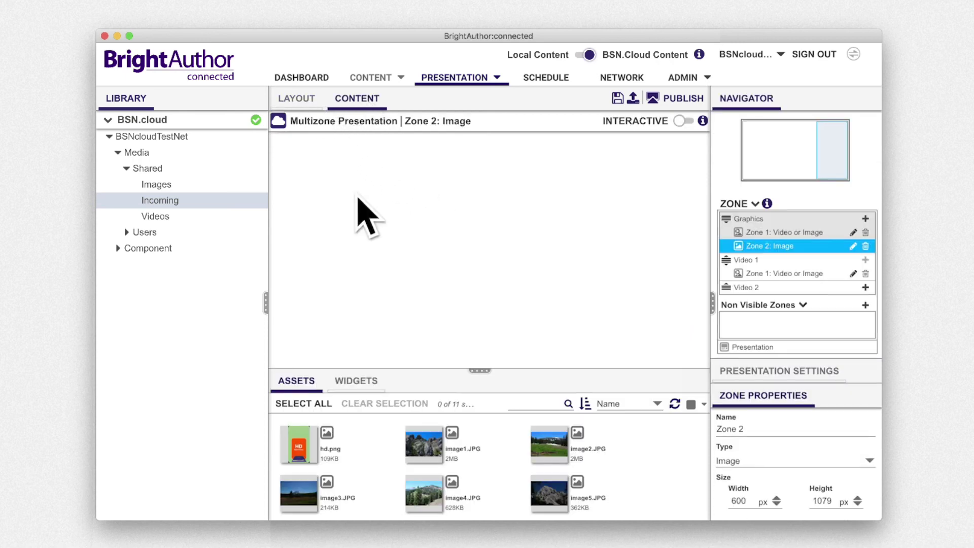
left_click_drag(312, 434, 337, 304)
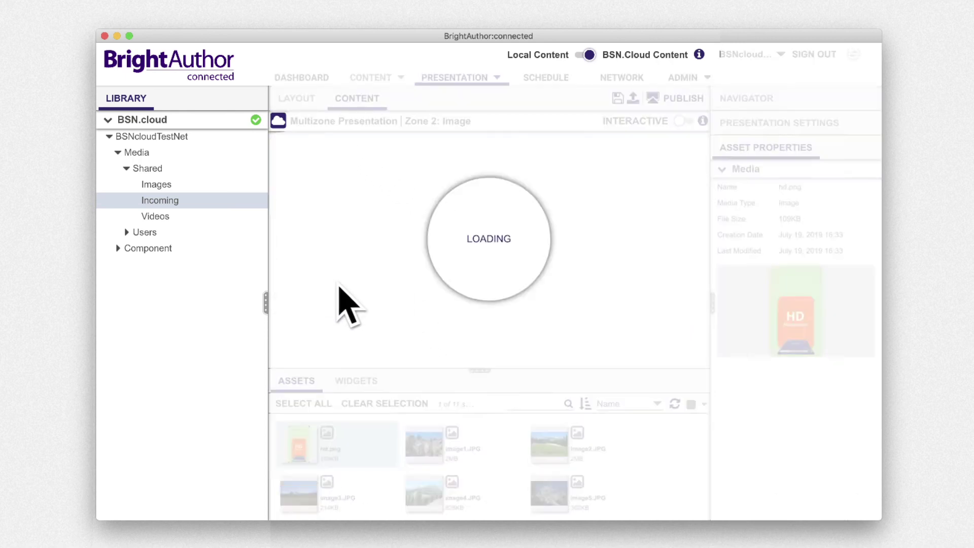
scroll(419, 439, "down", 2)
left_click_drag(300, 492, 376, 213)
scroll(401, 497, "down", 2)
left_click_drag(315, 518, 431, 330)
left_click_drag(440, 513, 513, 180)
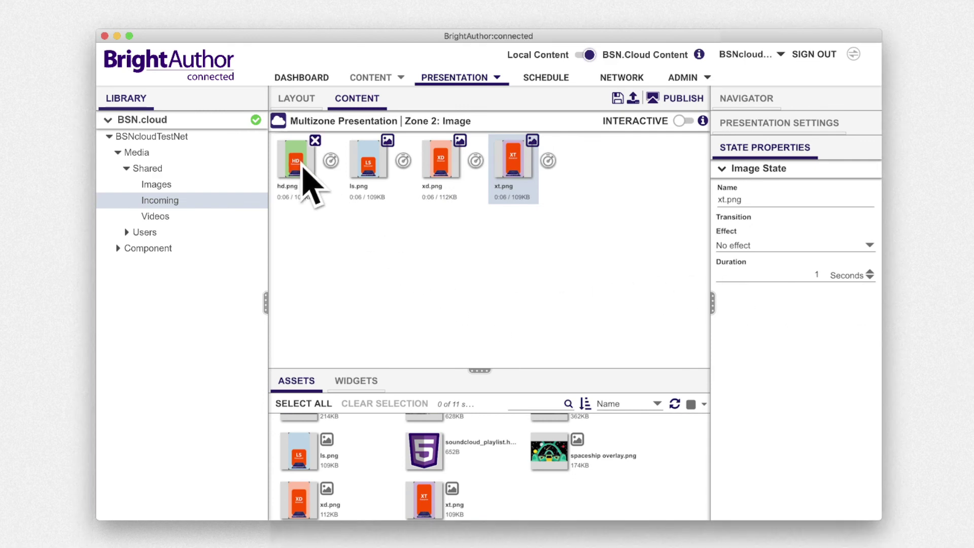
- Give hd.png a transition and set its time on screen to 15 seconds
left_click(303, 170)
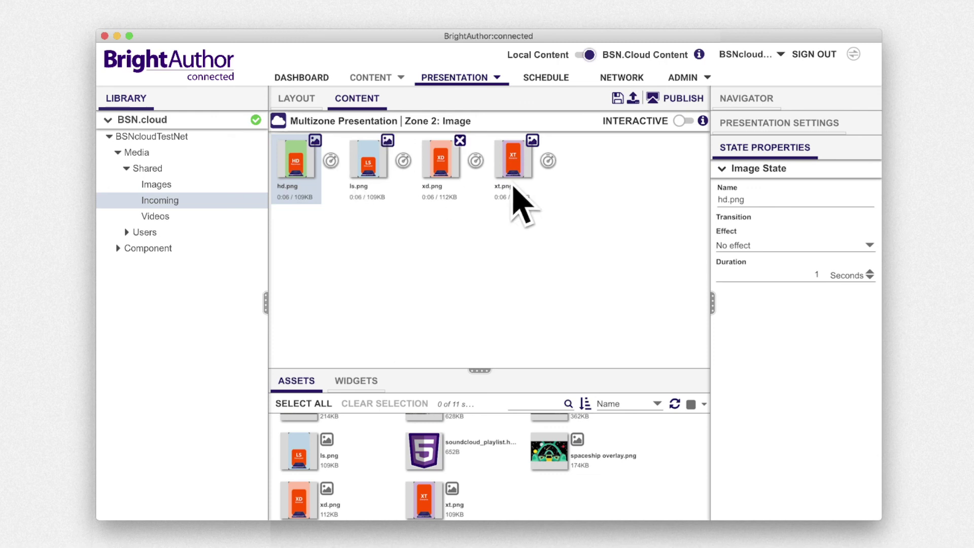
left_click(745, 246)
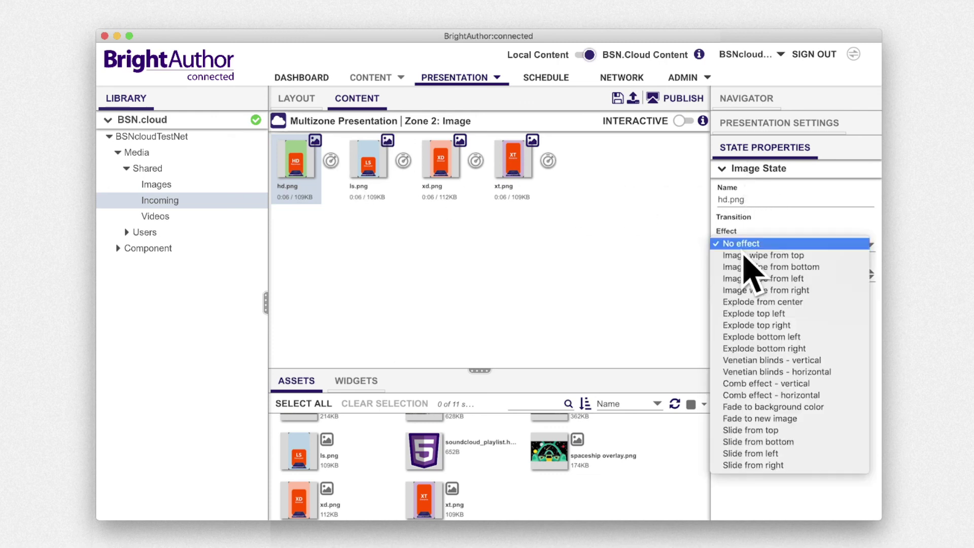
left_click(776, 419)
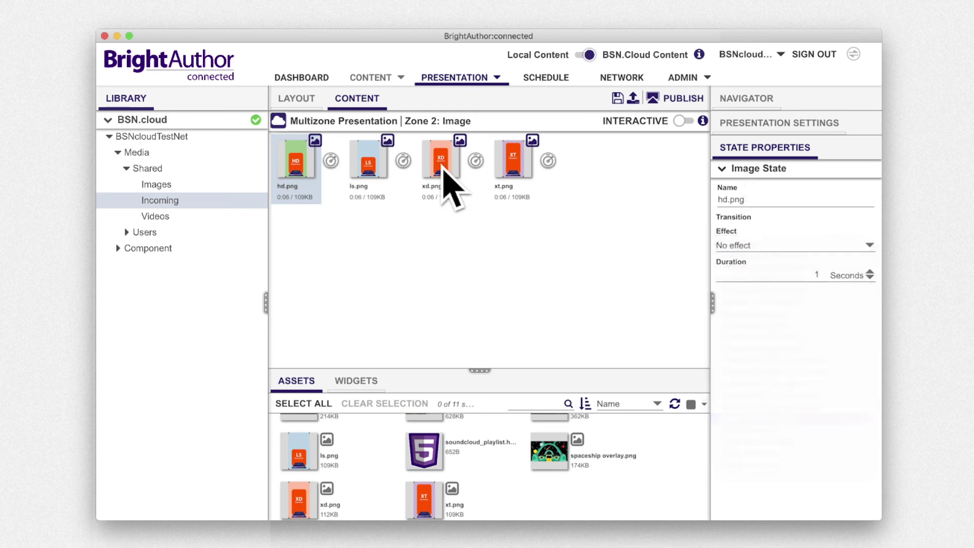
left_click(332, 162)
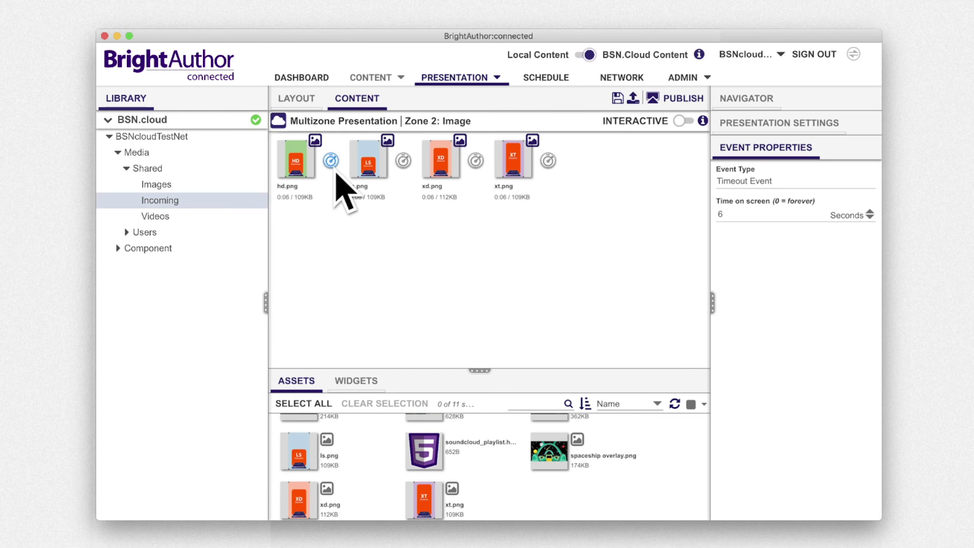
left_click(733, 216)
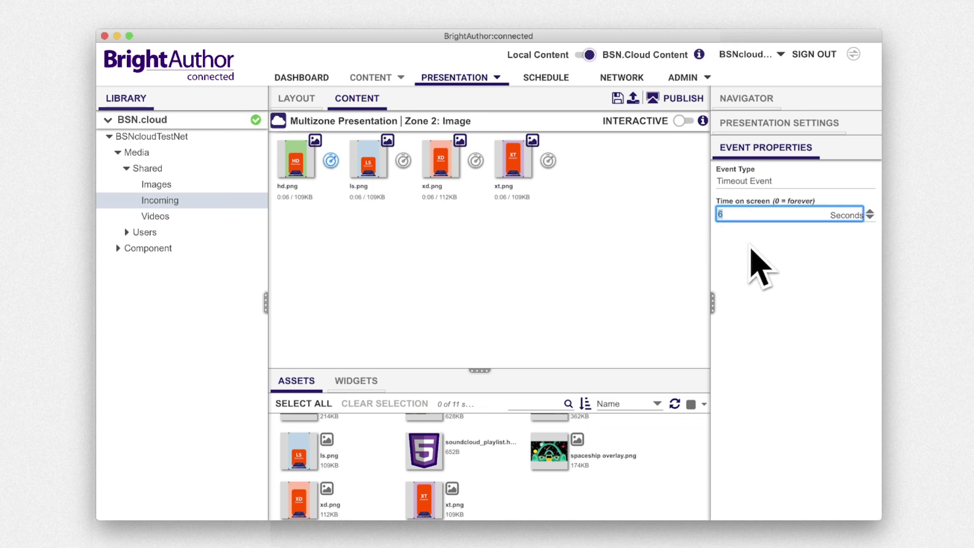
key("Return")
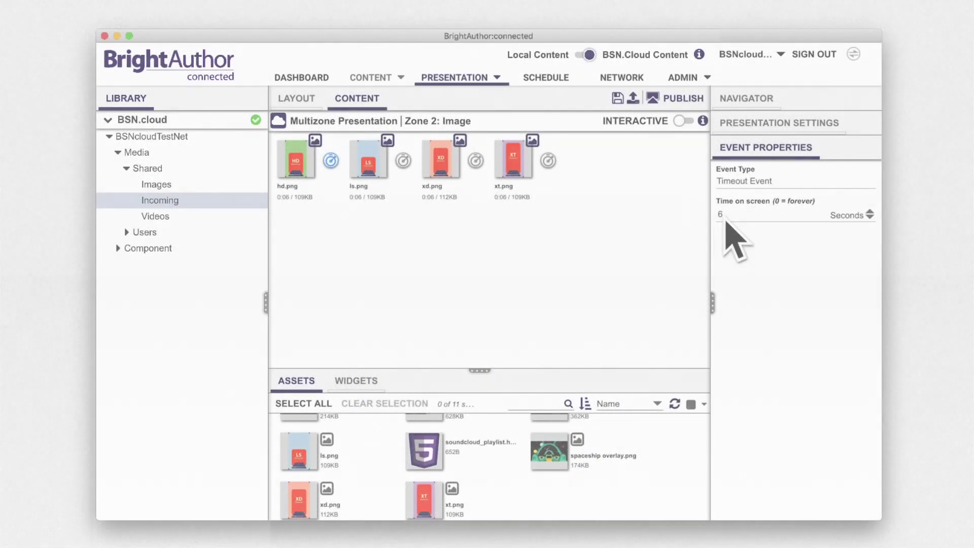
double_click(720, 215)
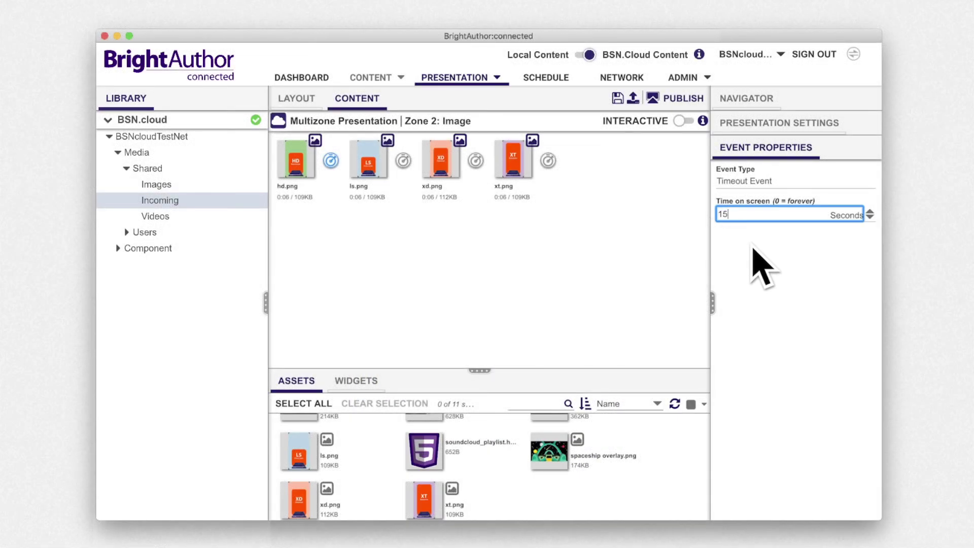
- Commit hd.png's 15 seconds; apply Fade to background color to ls.png, Fade to new image to xd.png
left_click(772, 256)
left_click(389, 181)
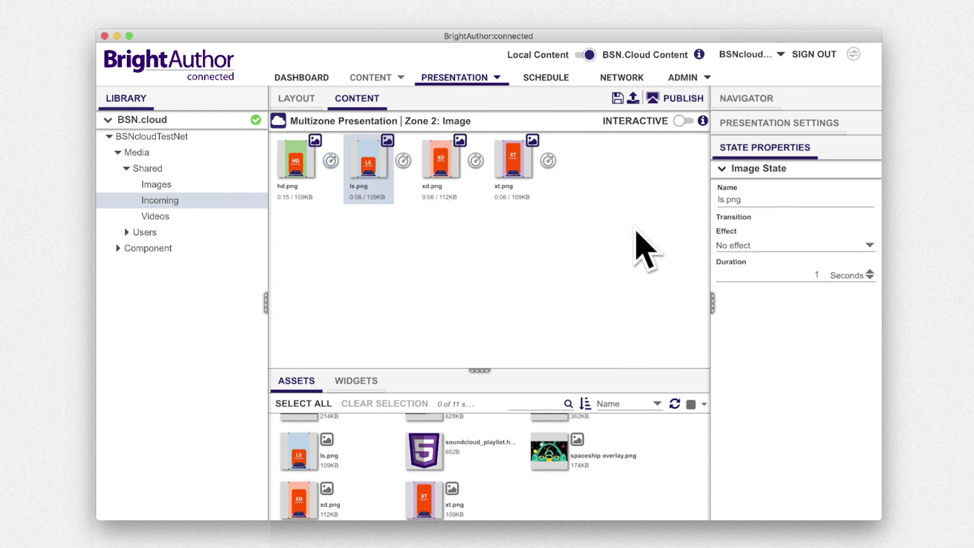
left_click(774, 246)
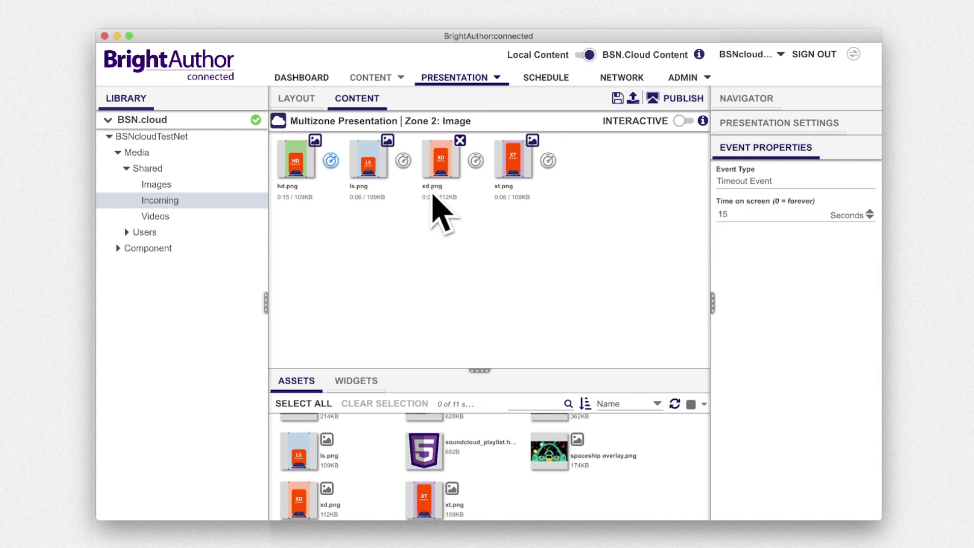
left_click(368, 167)
left_click(774, 246)
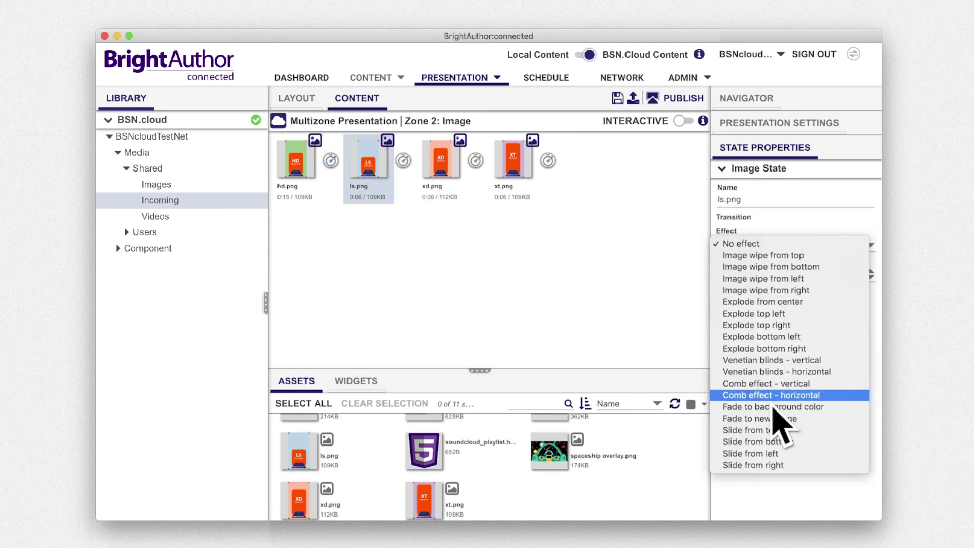
left_click(772, 406)
left_click(766, 247)
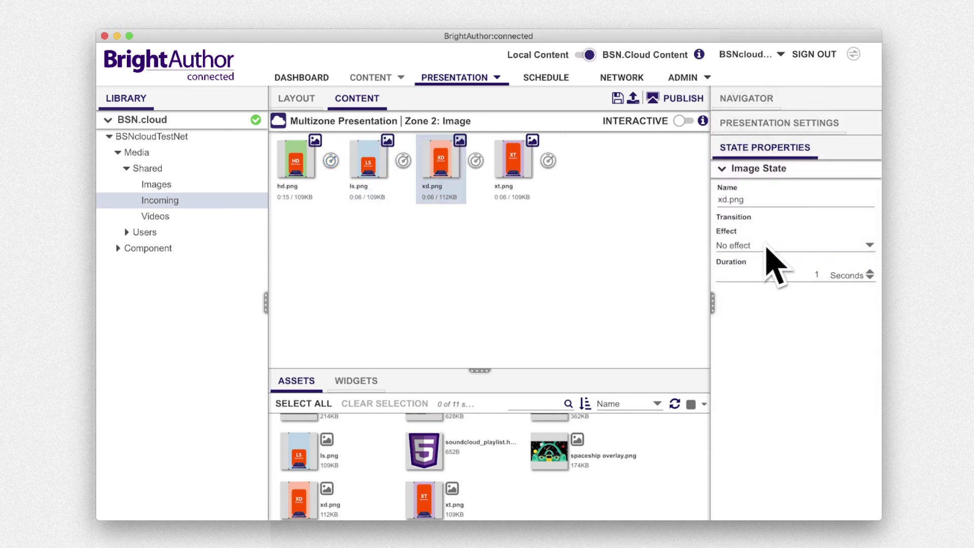
left_click(771, 246)
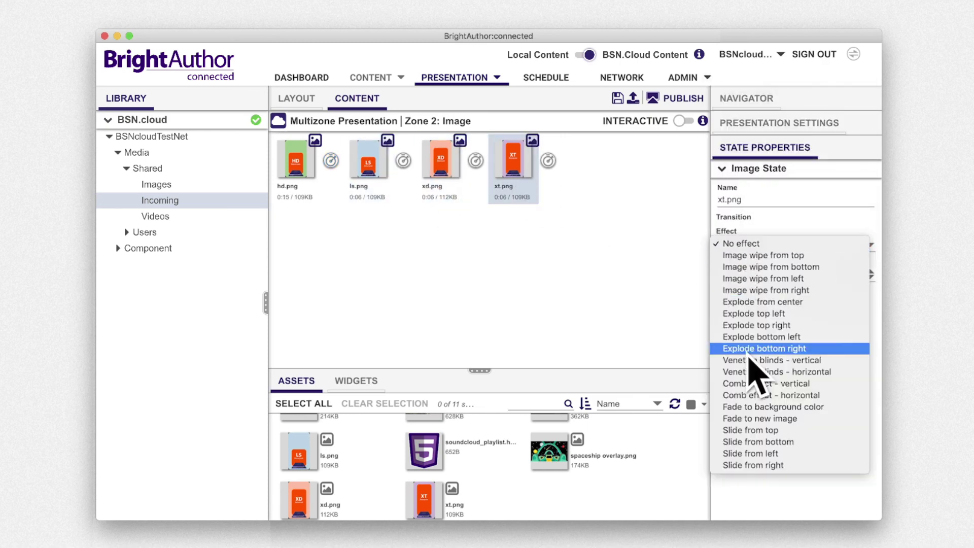
left_click(773, 418)
- Set ls.png's time on screen to 15 seconds and save the presentation
left_click(404, 161)
double_click(730, 215)
type("15")
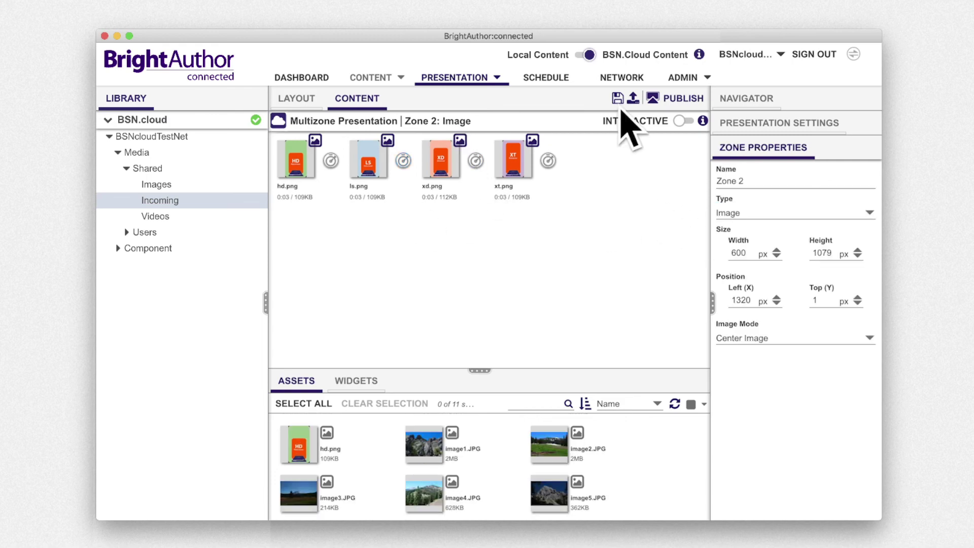
left_click(617, 98)
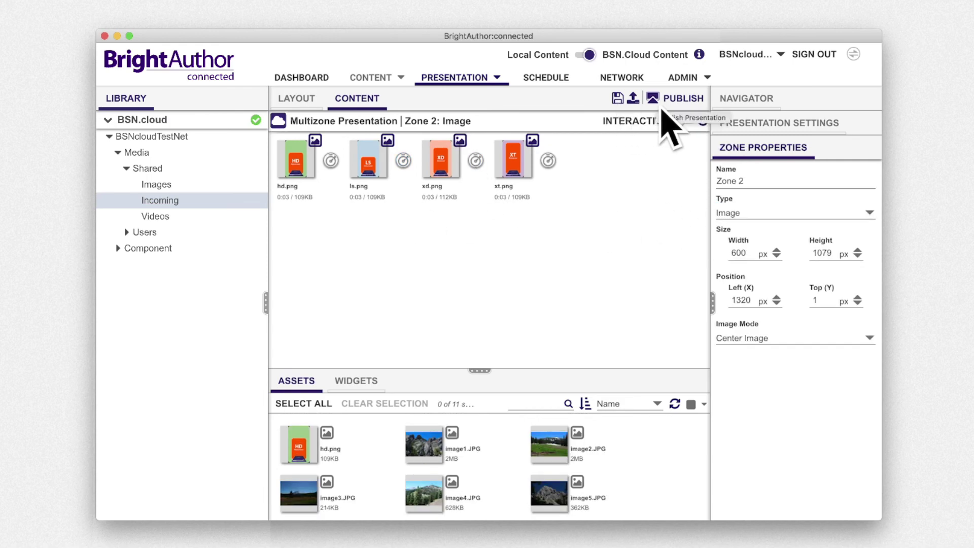
left_click(662, 107)
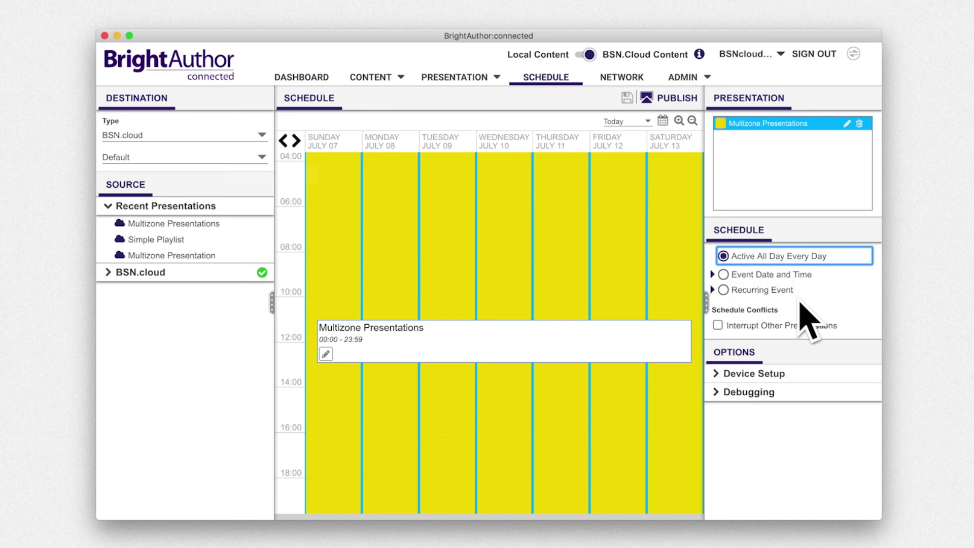
- Make the presentation a recurring Weekends event with a daily start time of 08:00
left_click(726, 292)
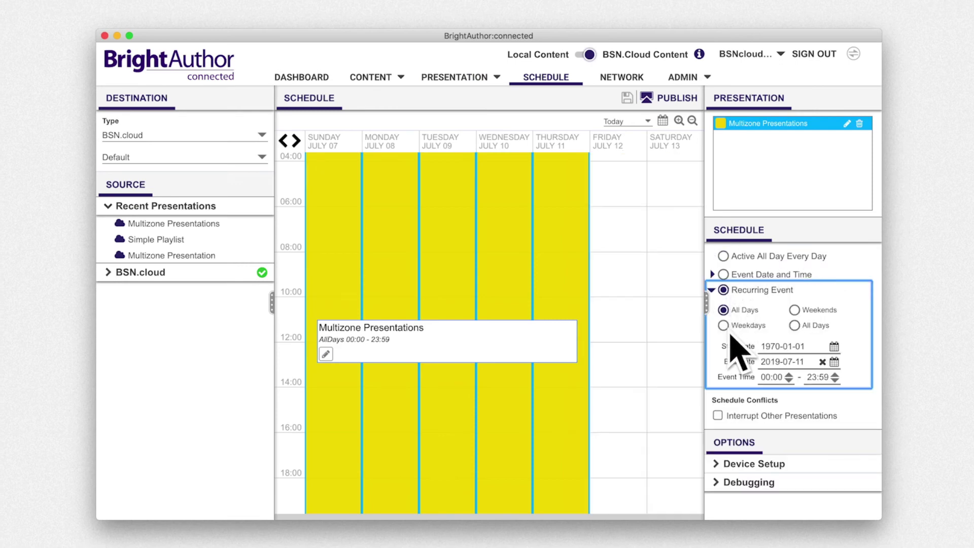
left_click(724, 326)
left_click(795, 310)
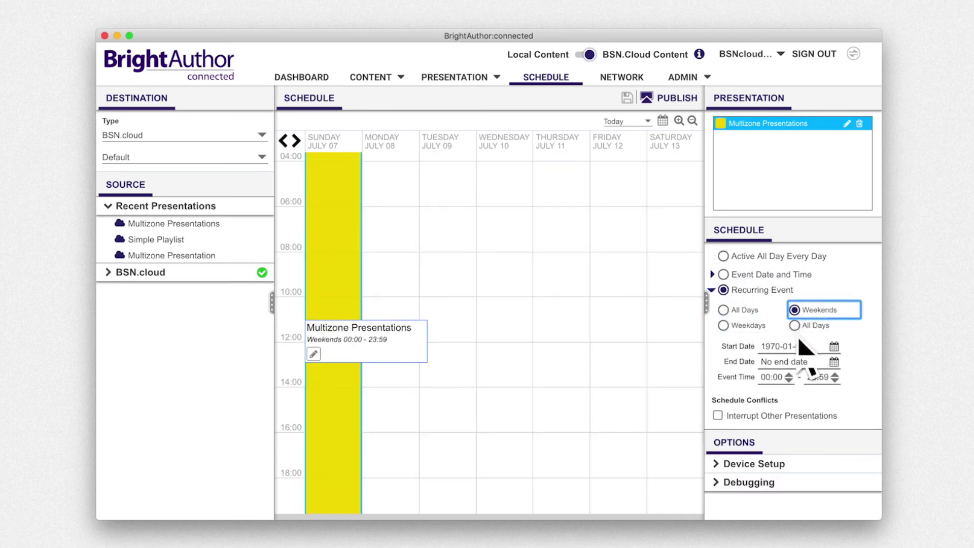
left_click(764, 381)
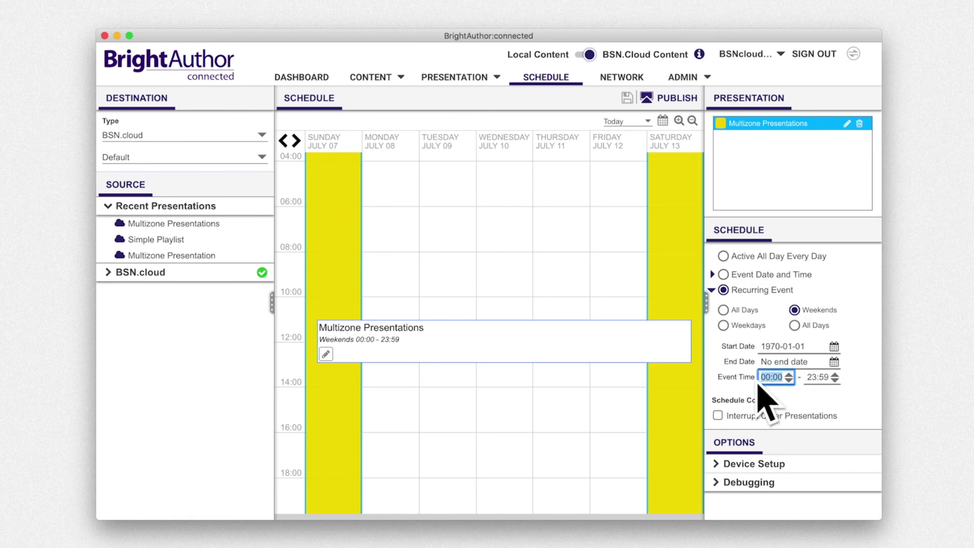
type("8")
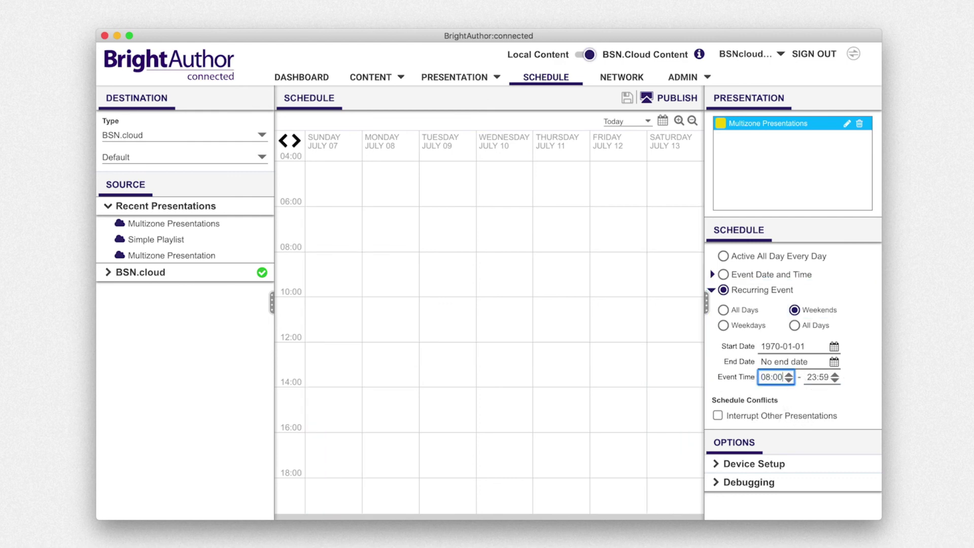
left_click(822, 380)
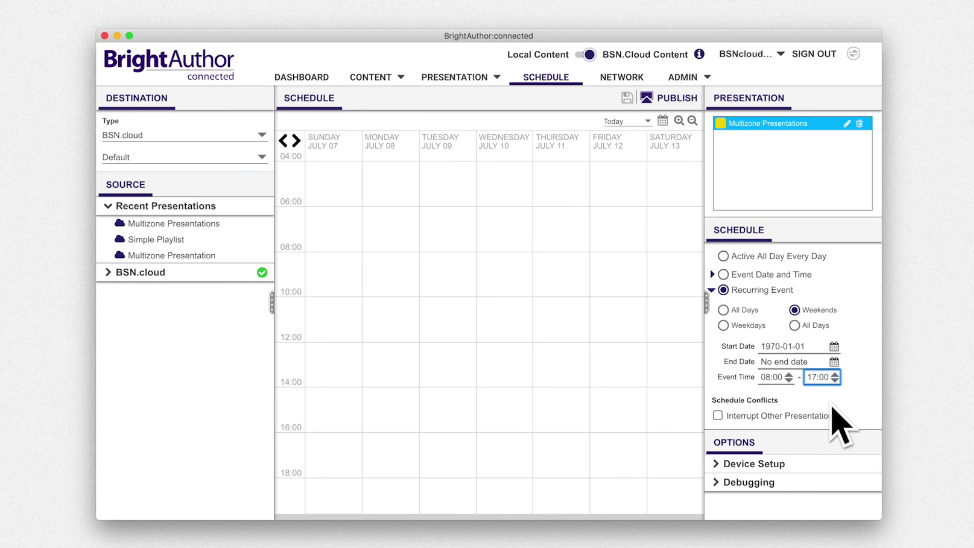